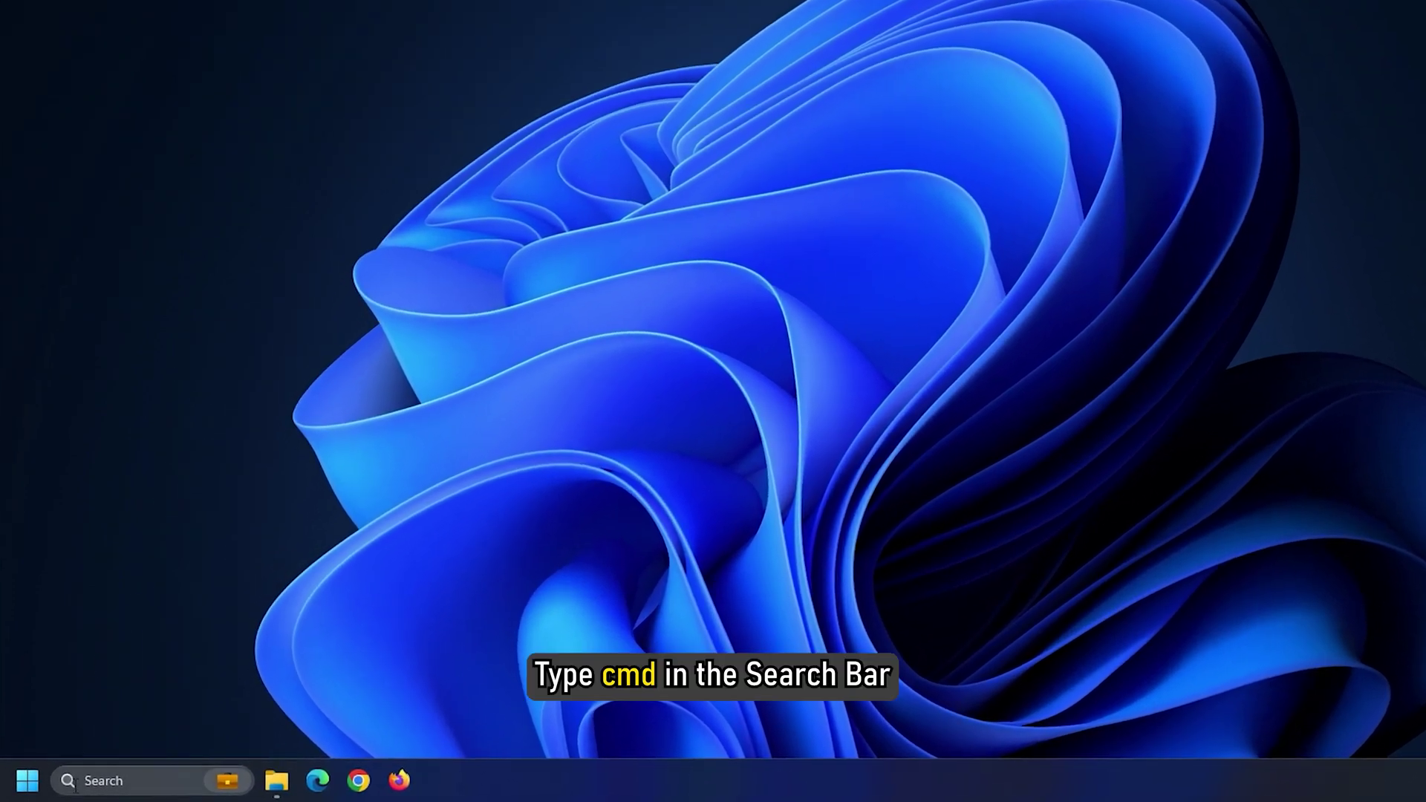
Step: Search for cmd and launch Command Prompt as administrator
click(65, 786)
text(cmd)
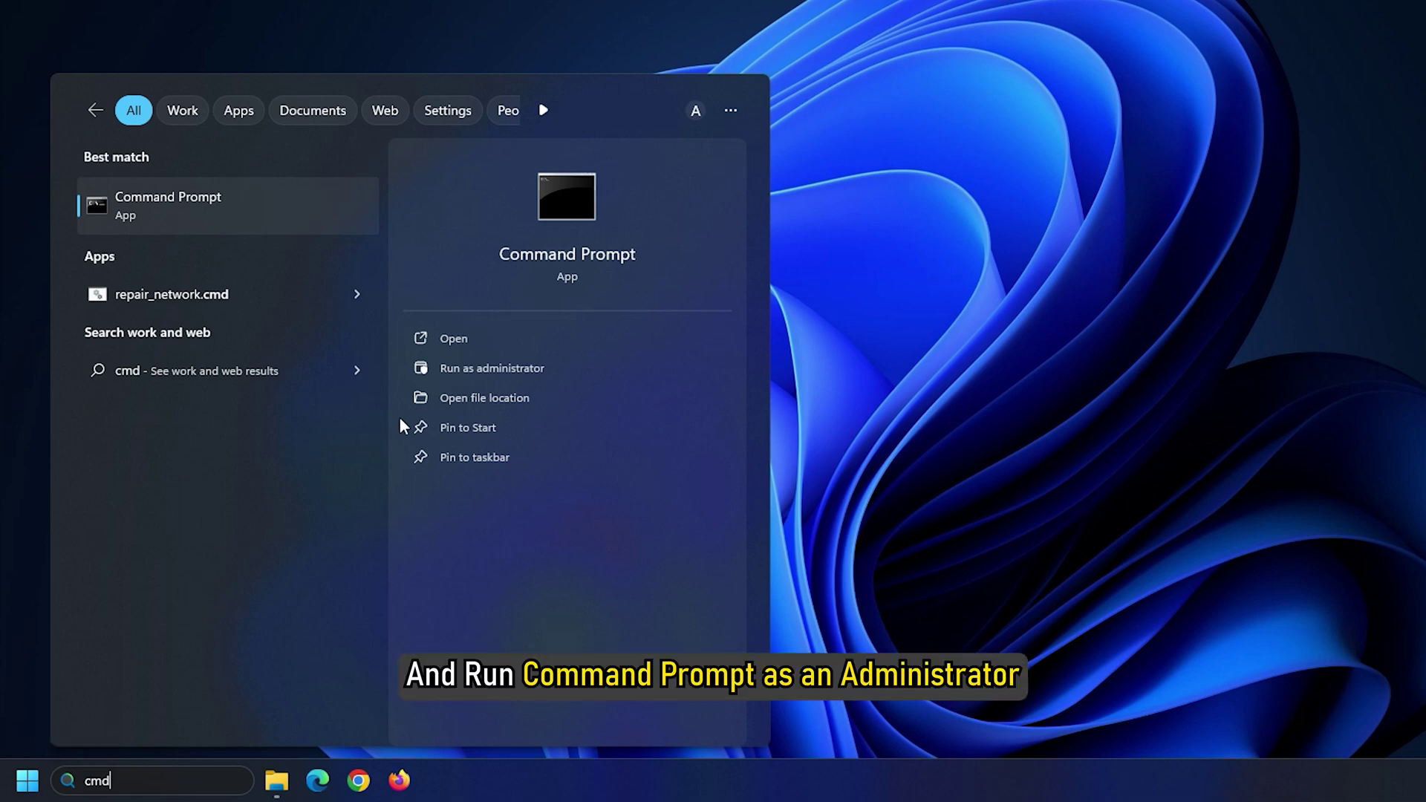
click(510, 367)
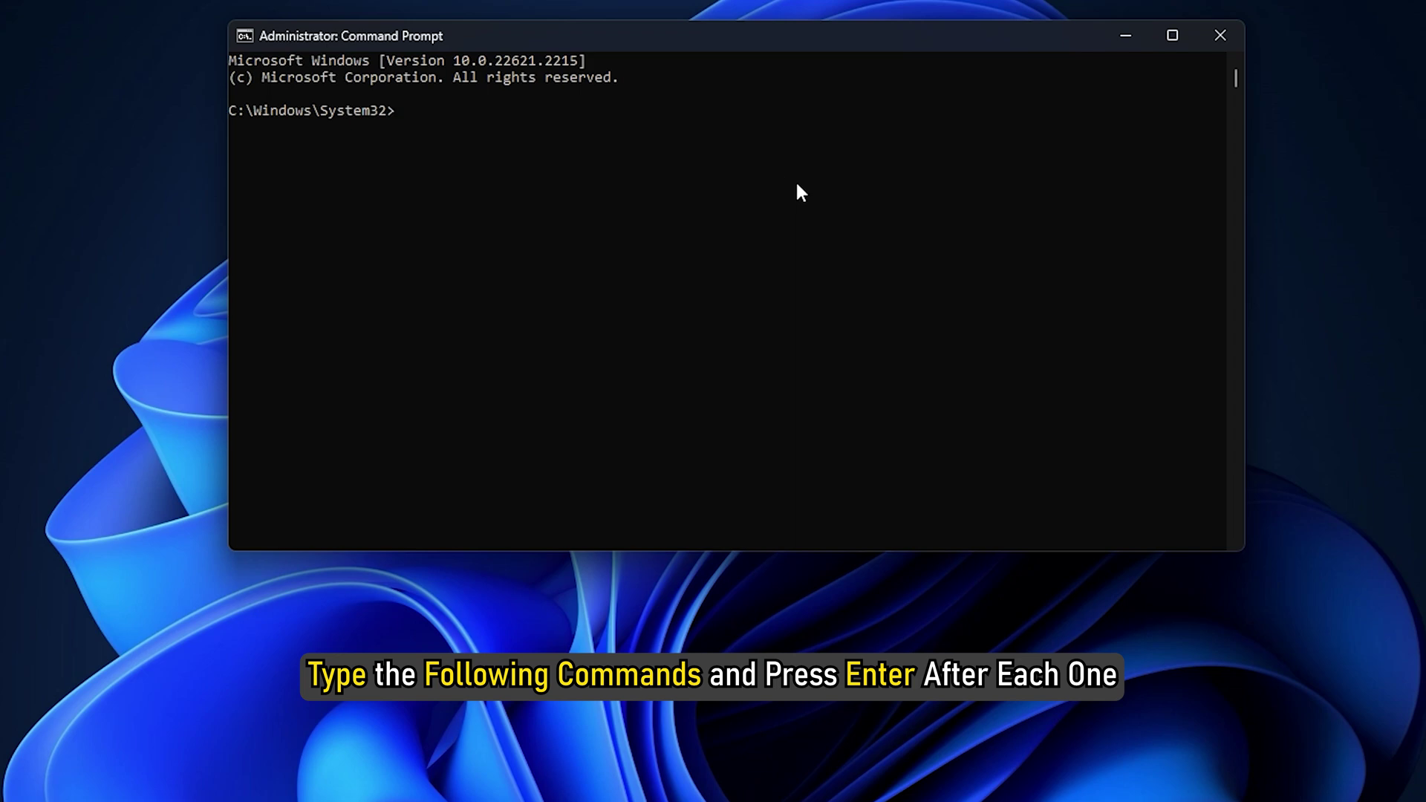
Step: Stop the wuauserv and bits services with net stop wuauserv and net stop bits
text(net stop wuauserv)
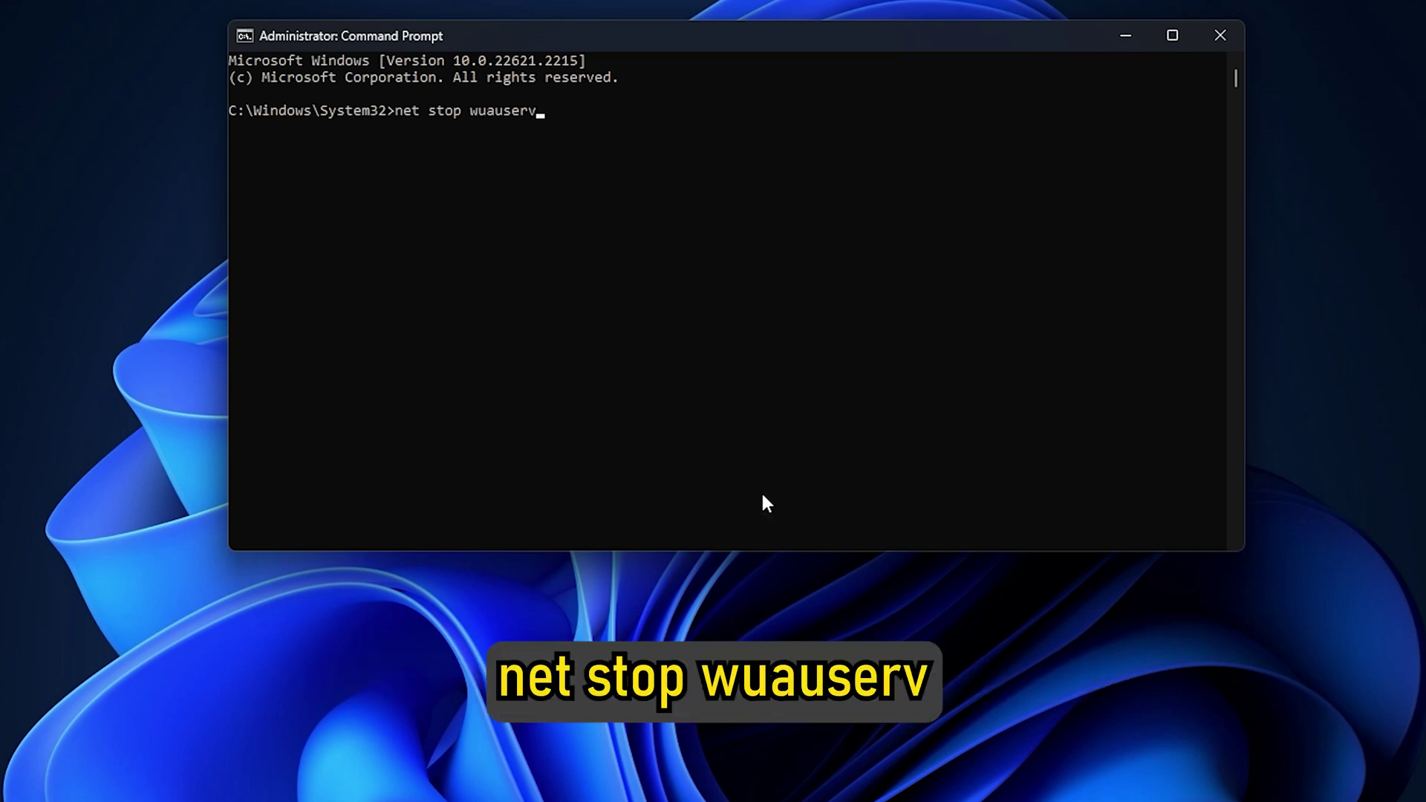
key(Return)
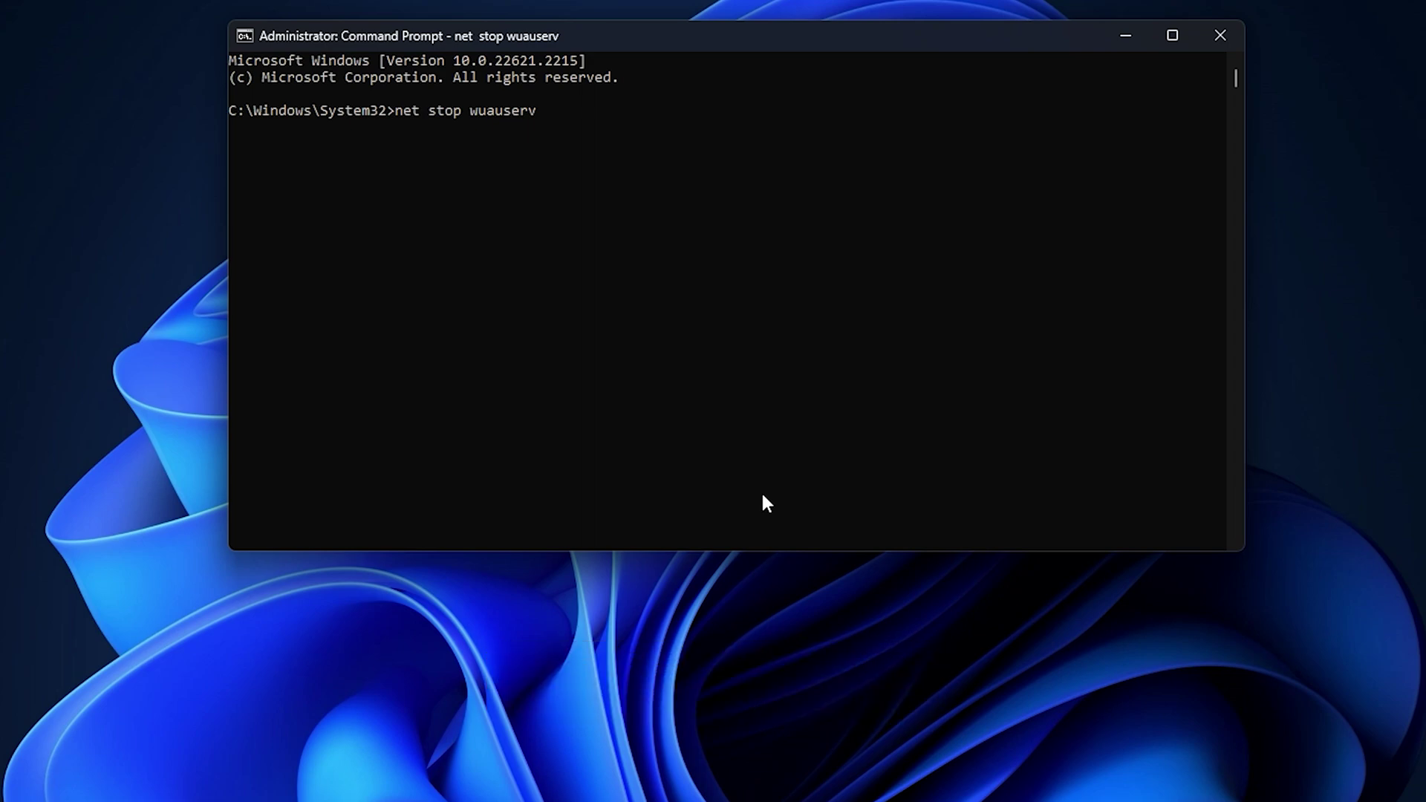
text(net stop bits)
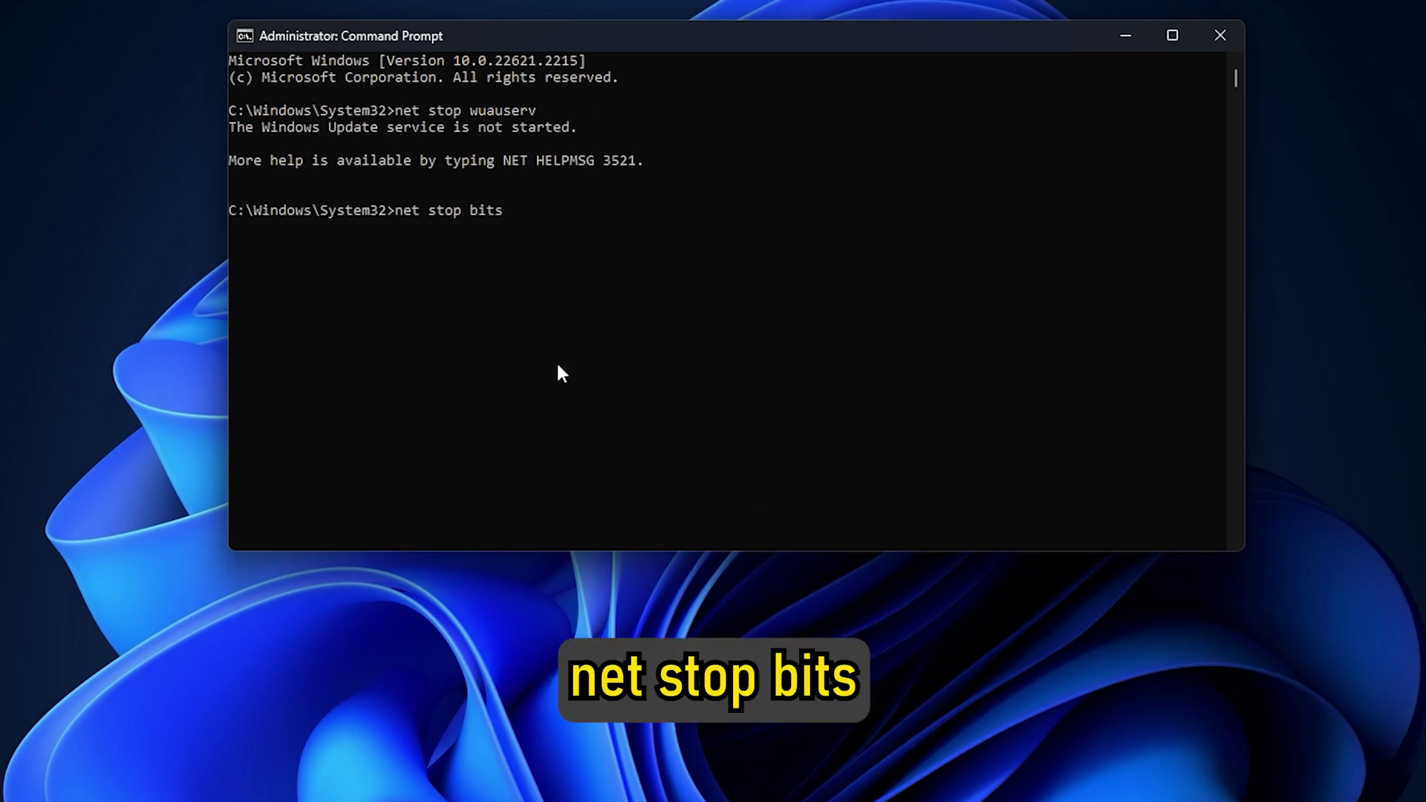
key(Return)
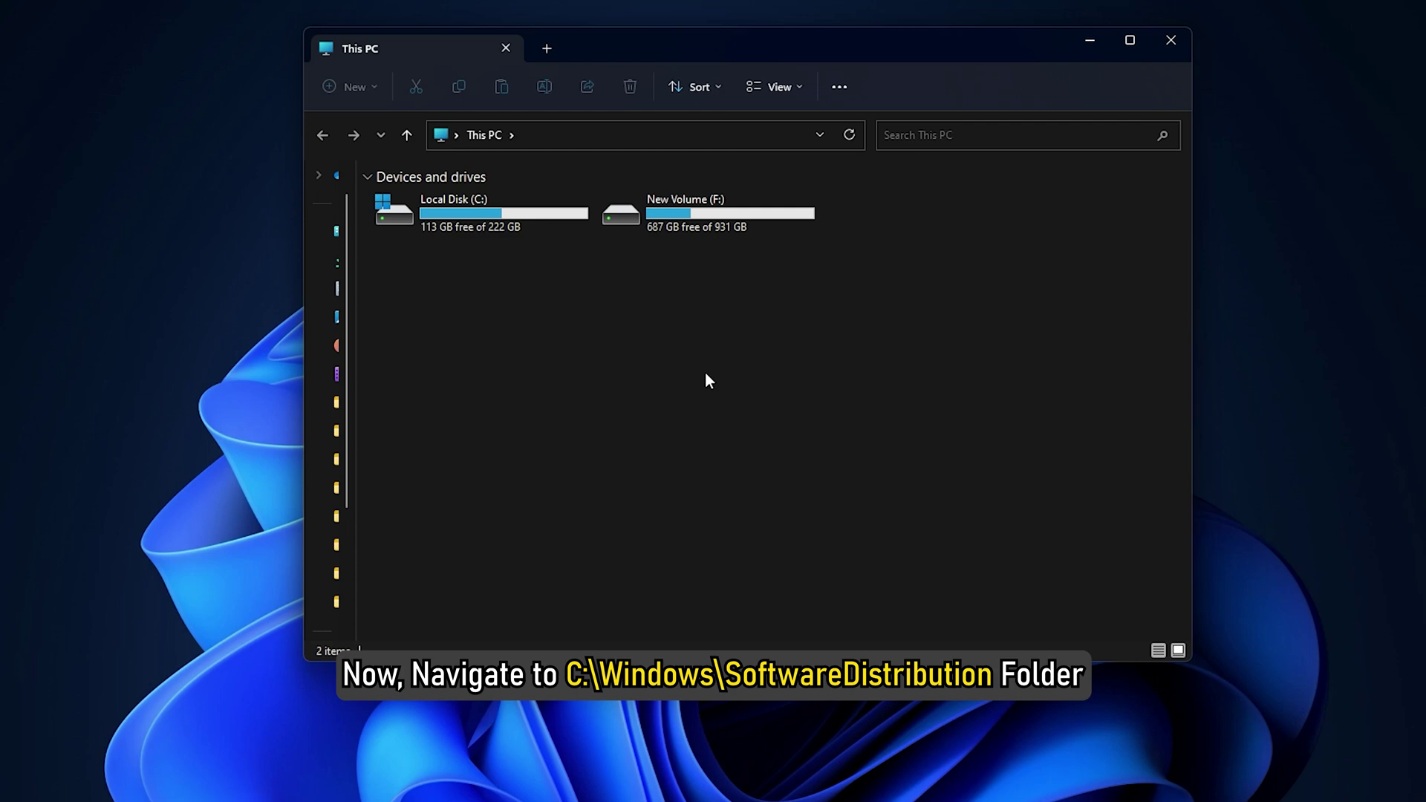
Step: Open C:\Windows\SoftwareDistribution in File Explorer and delete all its contents
click(550, 135)
text(C:\Windows\SoftwareDistribution)
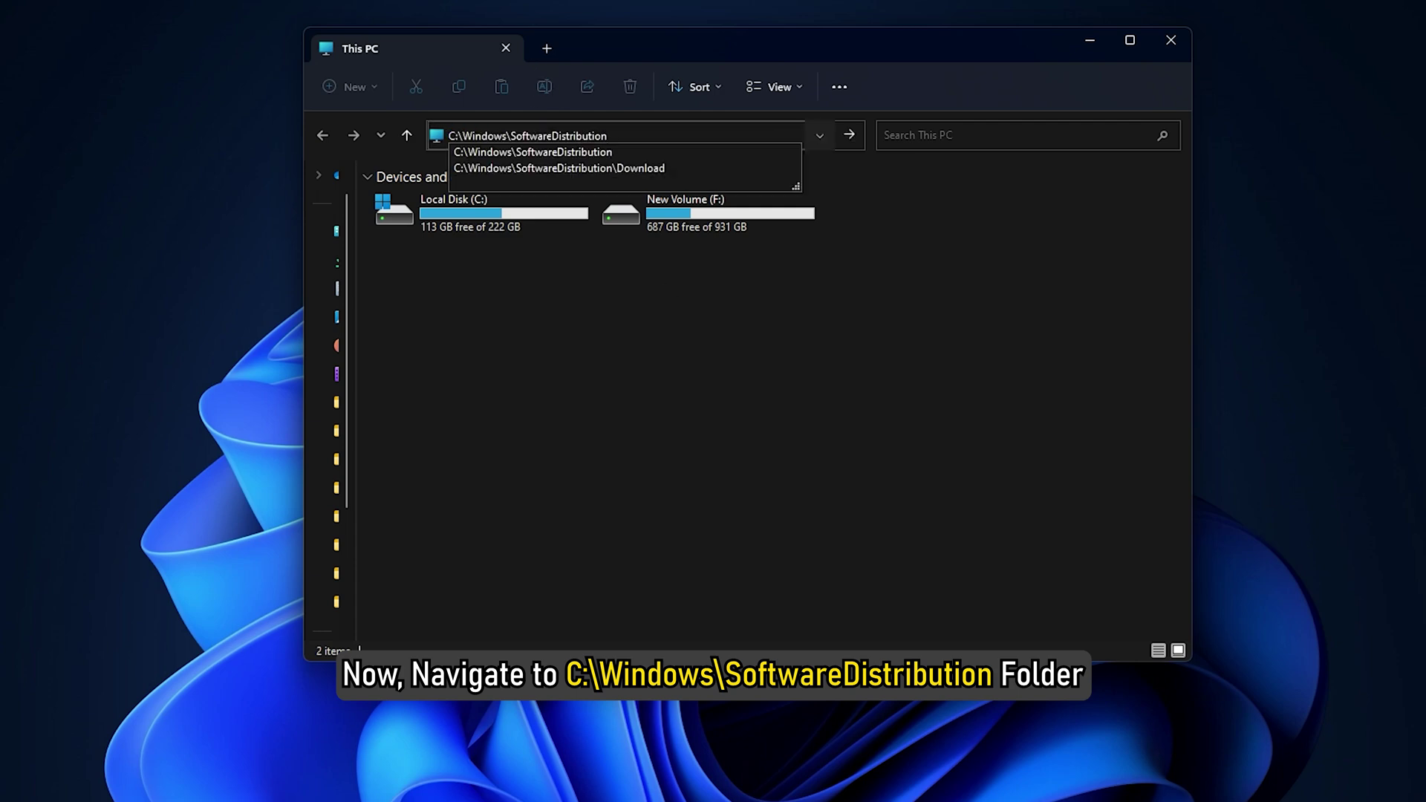
key(Return)
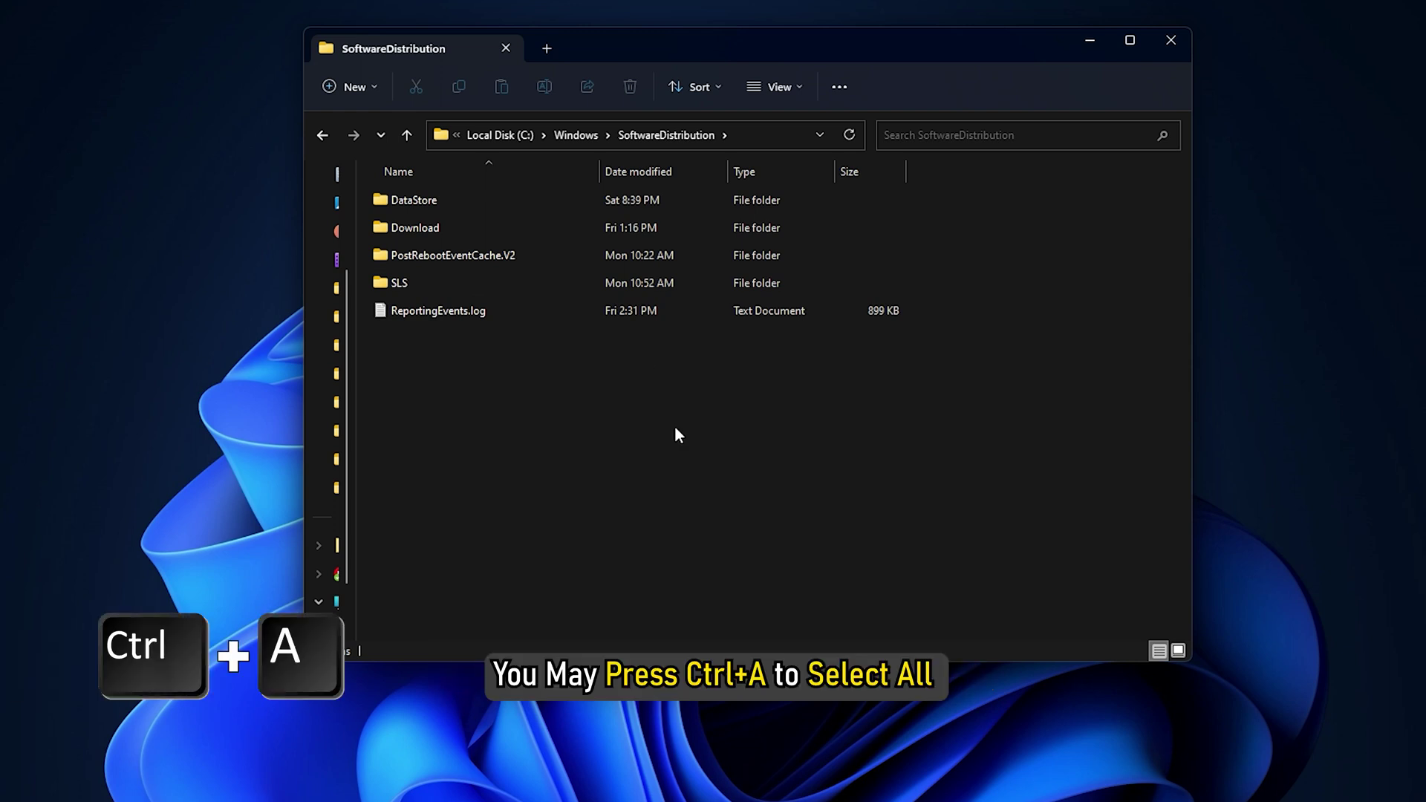
key(ctrl+a)
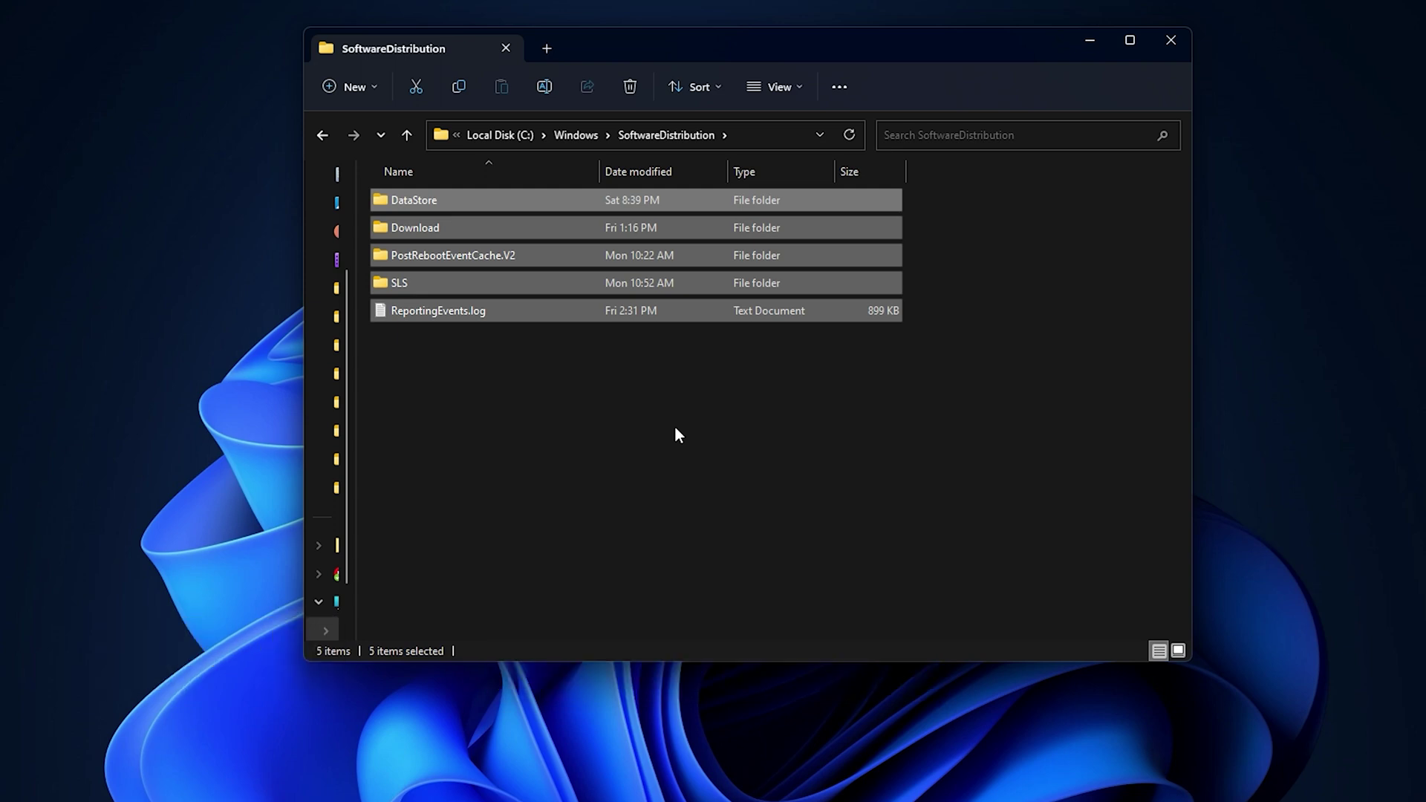
click(631, 88)
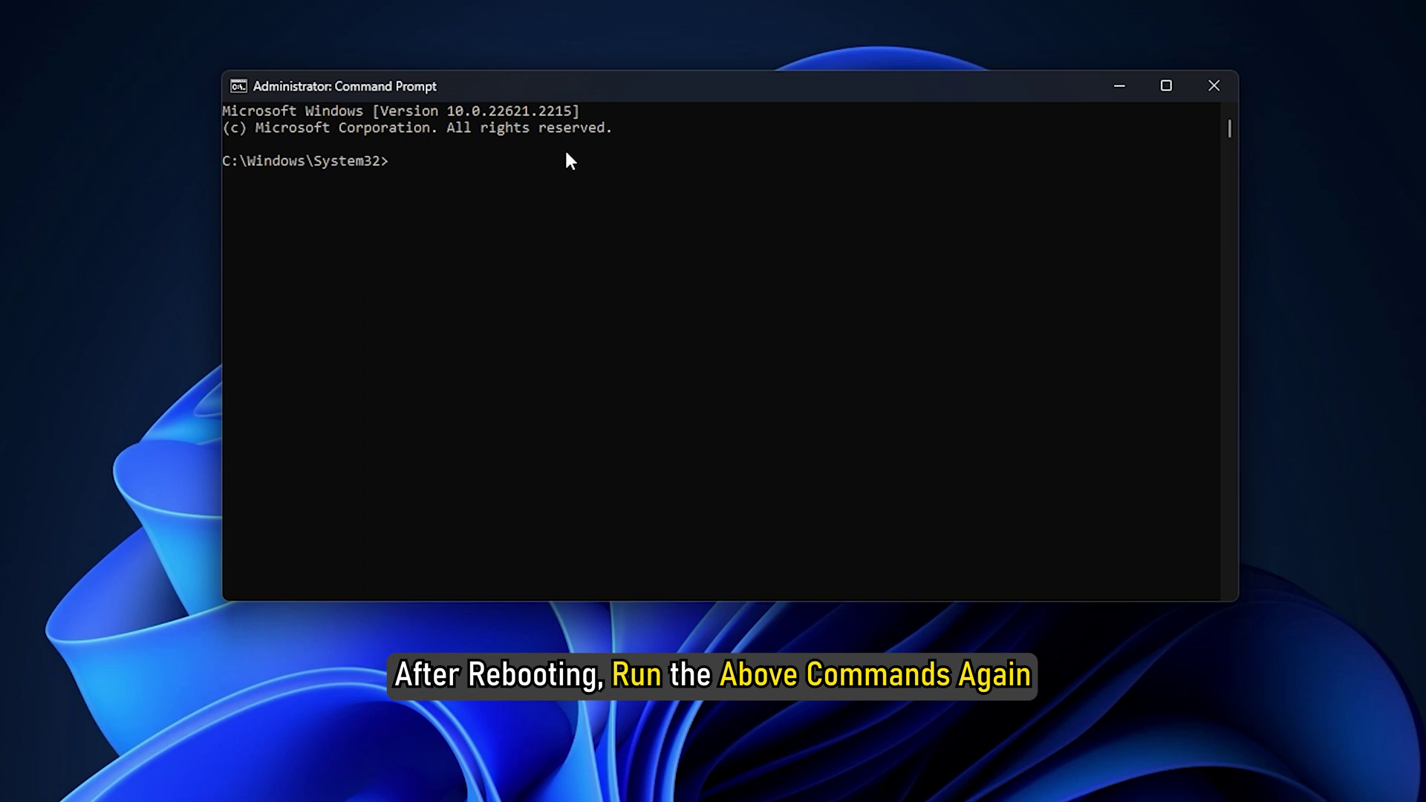
Step: Rerun net stop wuauserv and net stop bits in the elevated Command Prompt
text(net stop wuauserv)
key(Return)
text(net stop bits)
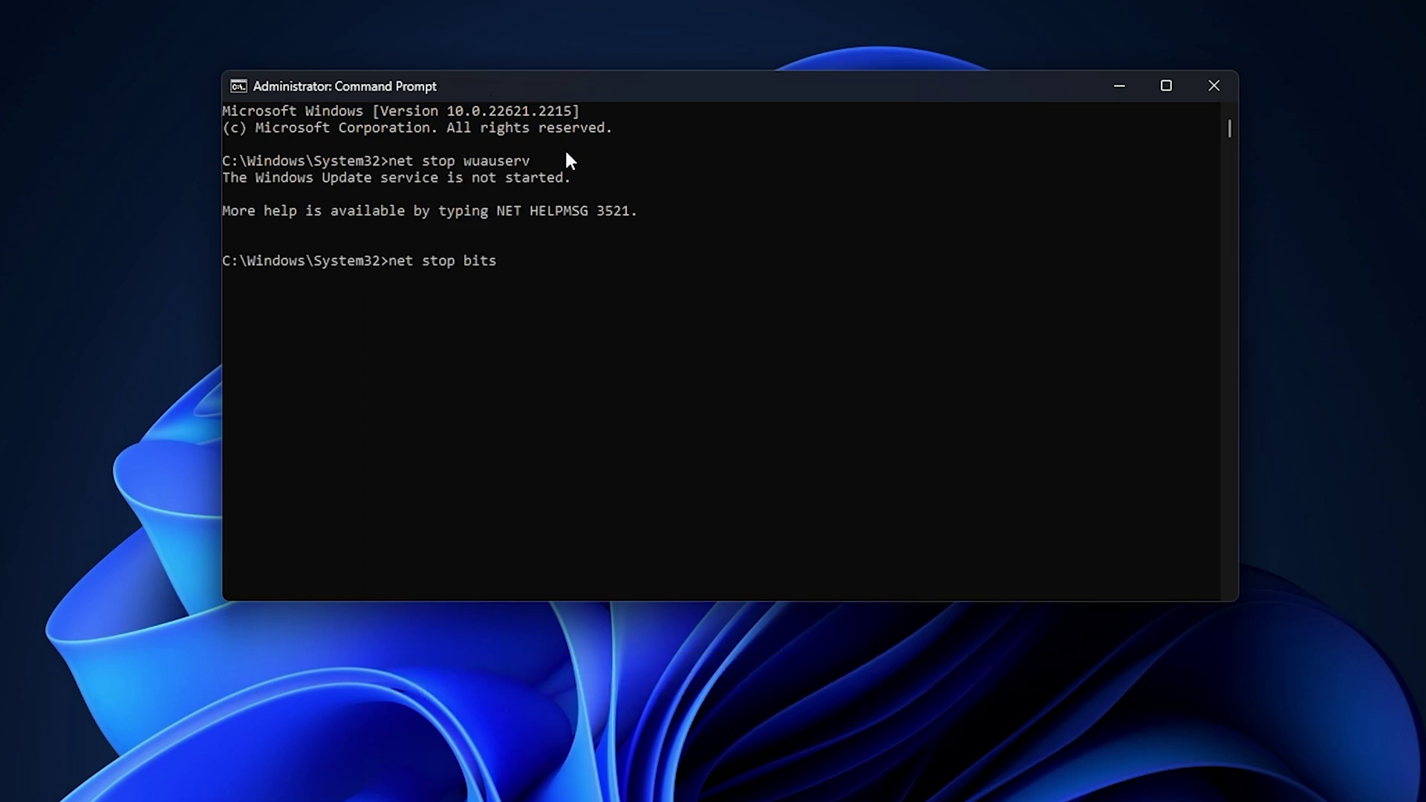
key(Return)
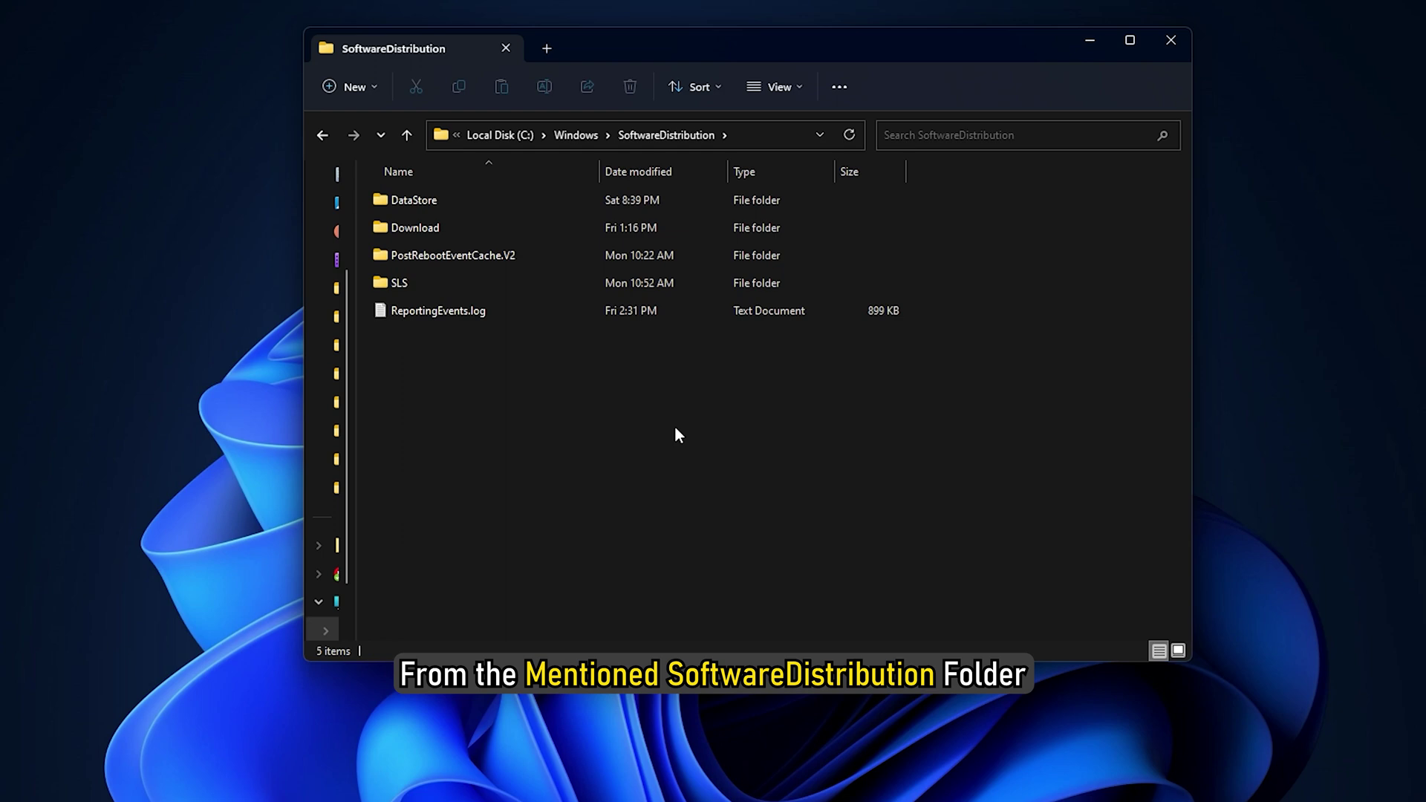
Step: Select all SoftwareDistribution contents, delete them, and approve the protected-folder deletion
key(ctrl+a)
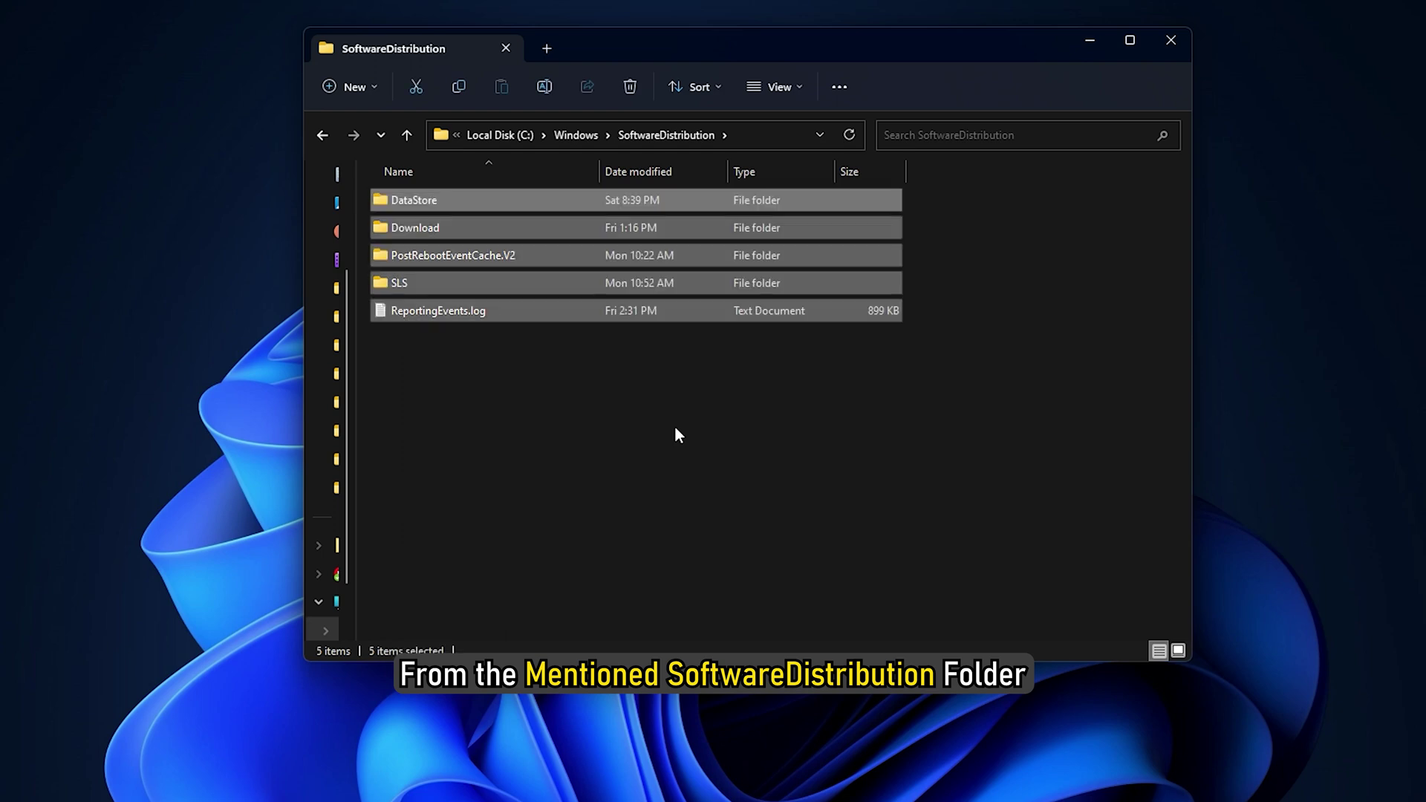
key(Delete)
click(665, 332)
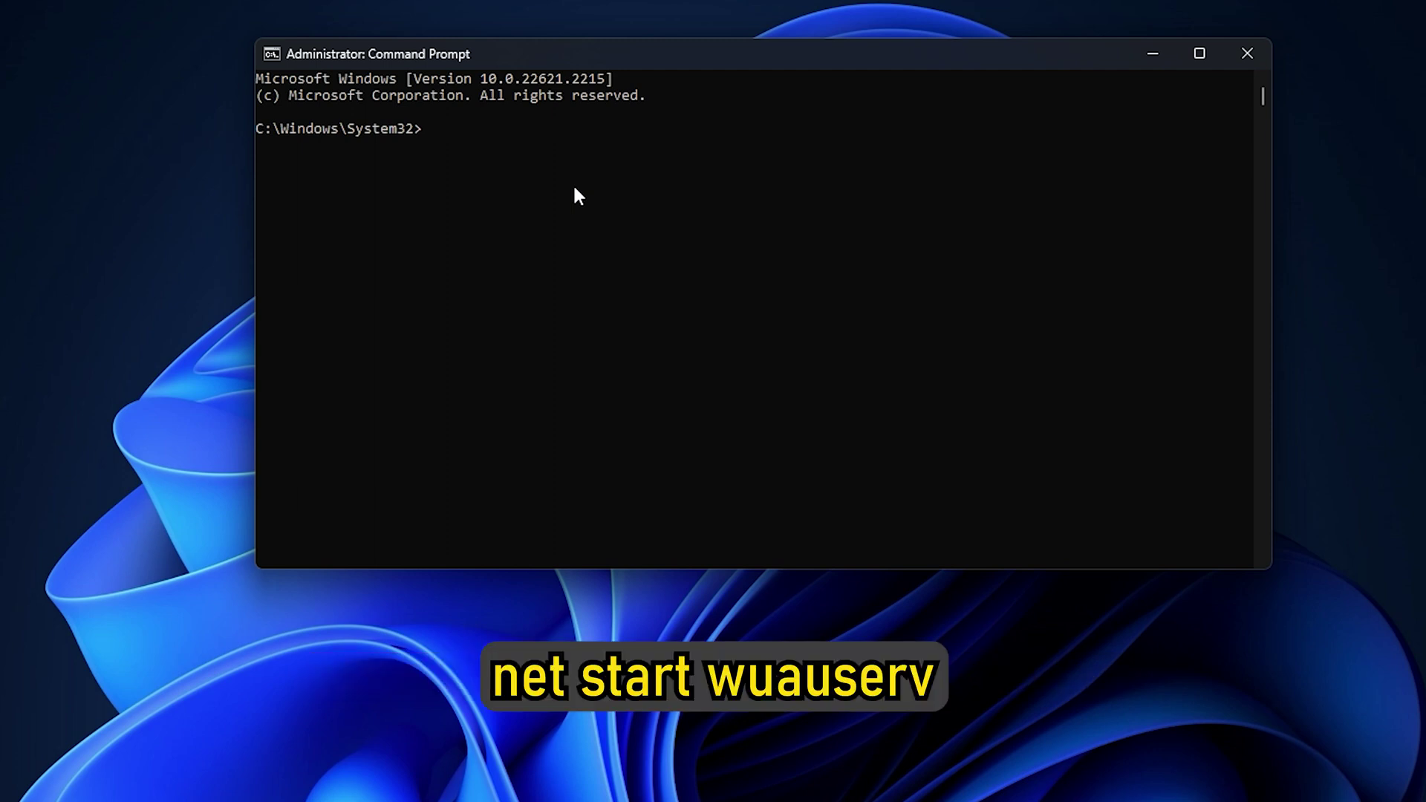
Step: Restart the services with net start wuauserv and net start bits
text(net start wuauserv)
key(Return)
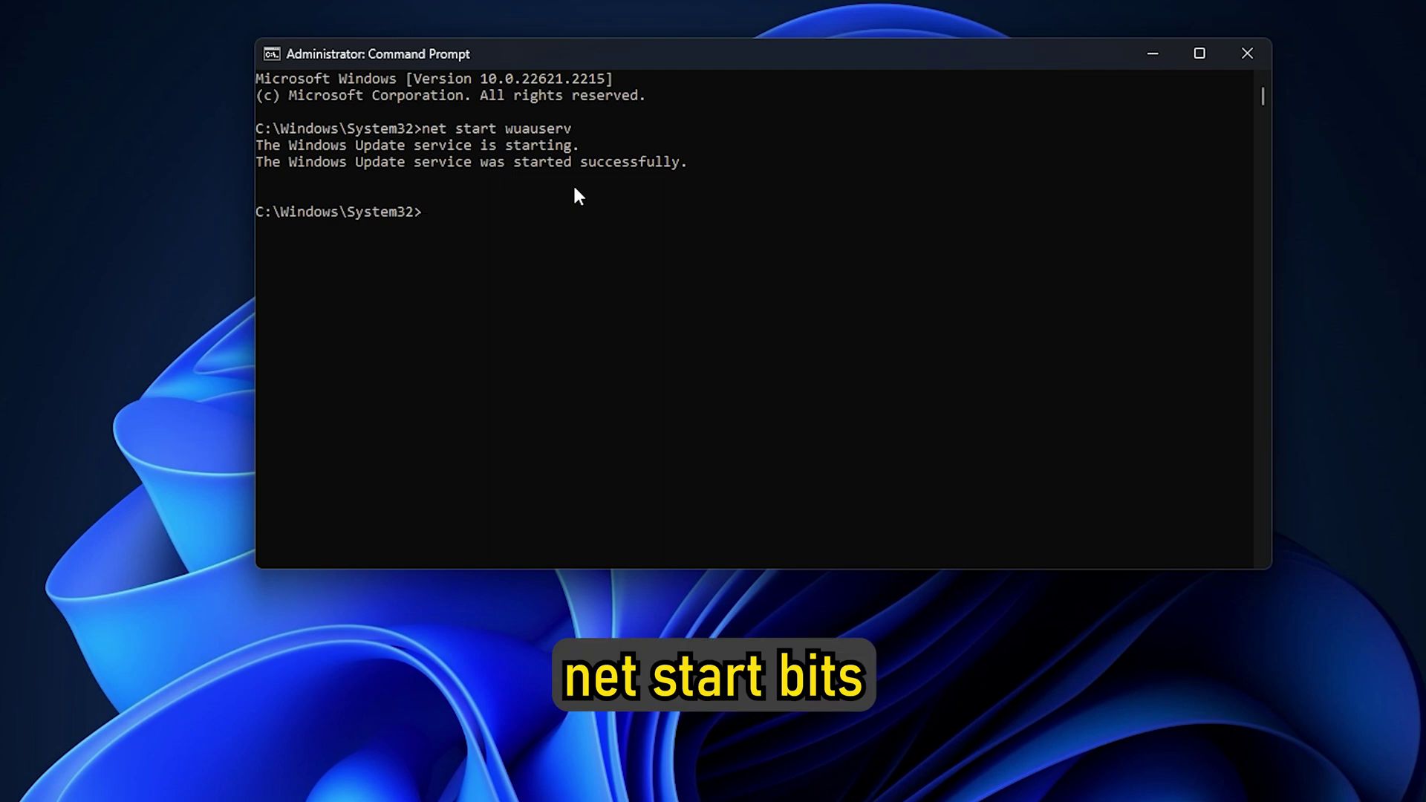
text(net start bits)
key(Return)
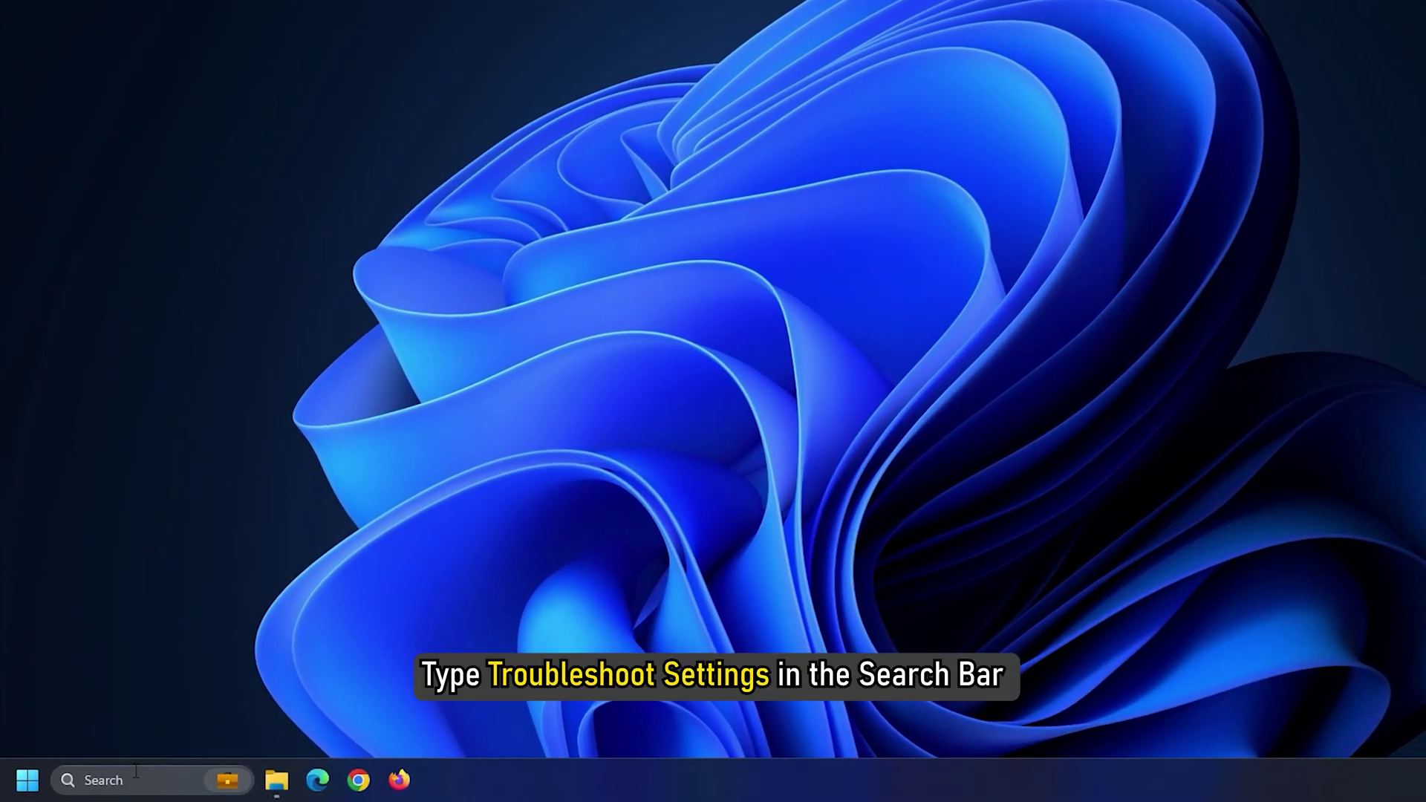
Step: Search for 'troubleshoot settings' and open that Settings page
click(119, 782)
text(troubleshoot settings)
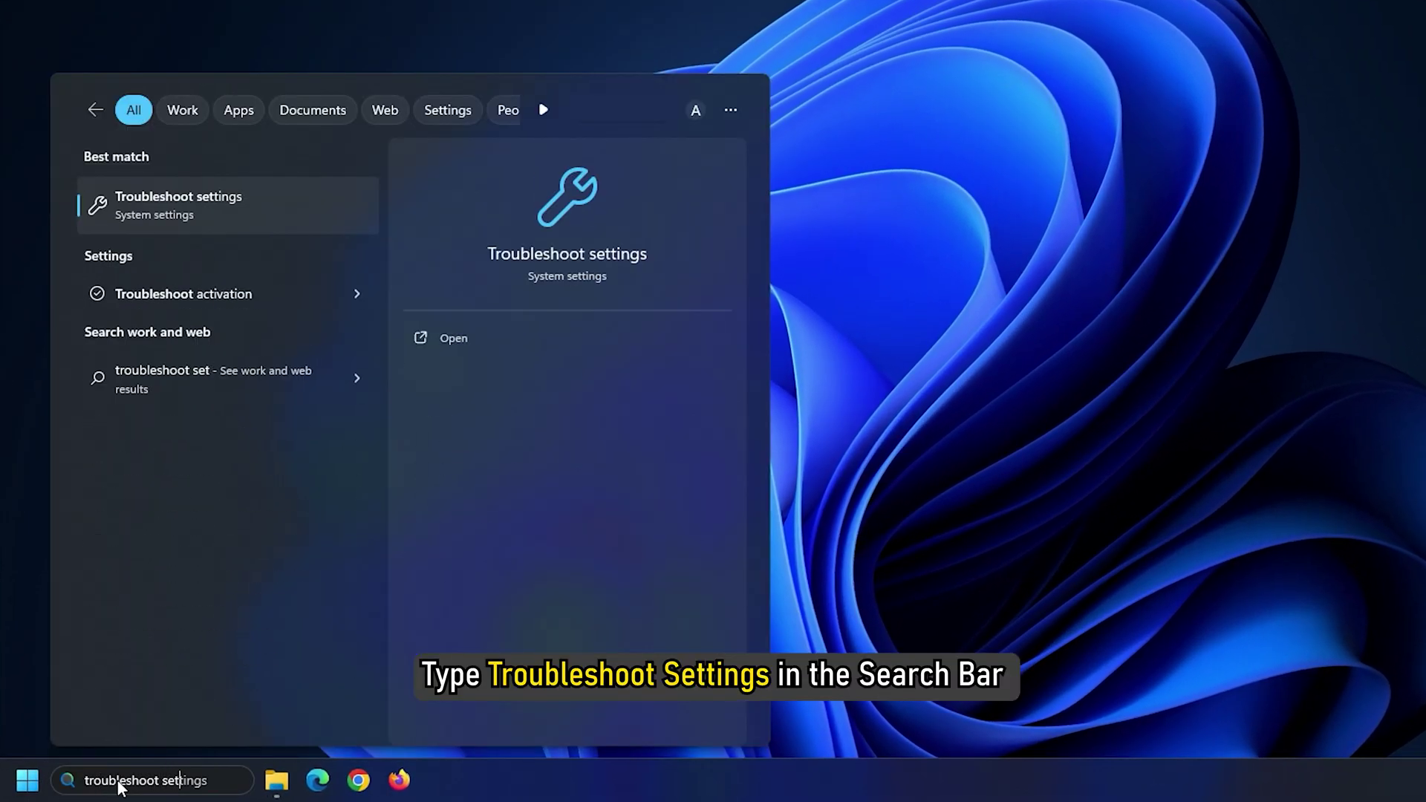
key(Return)
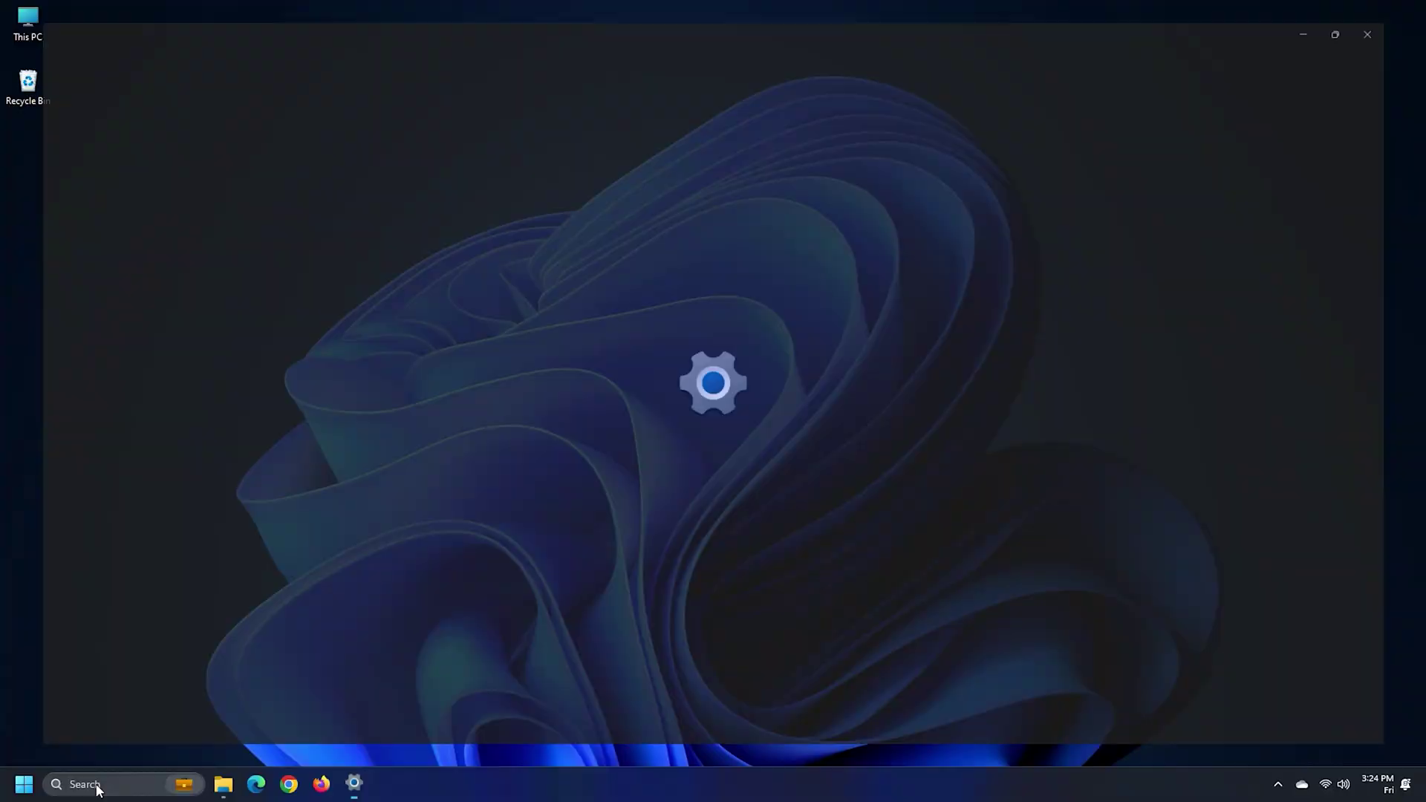
Step: Go to the Other troubleshooters list to reach the Windows Update troubleshooter
click(503, 363)
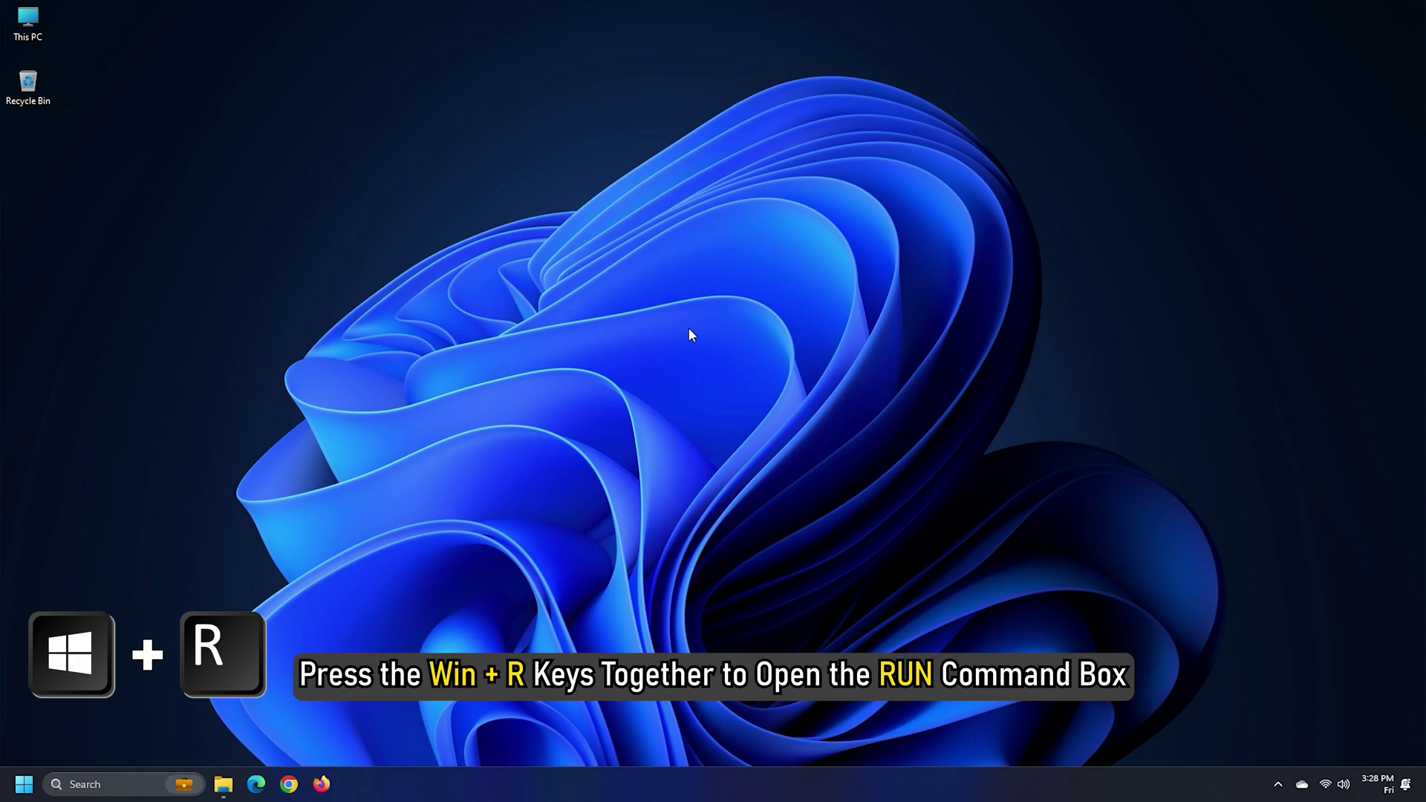
Step: Run devmgmt.msc from the Run box to open Device Manager
key(super+r)
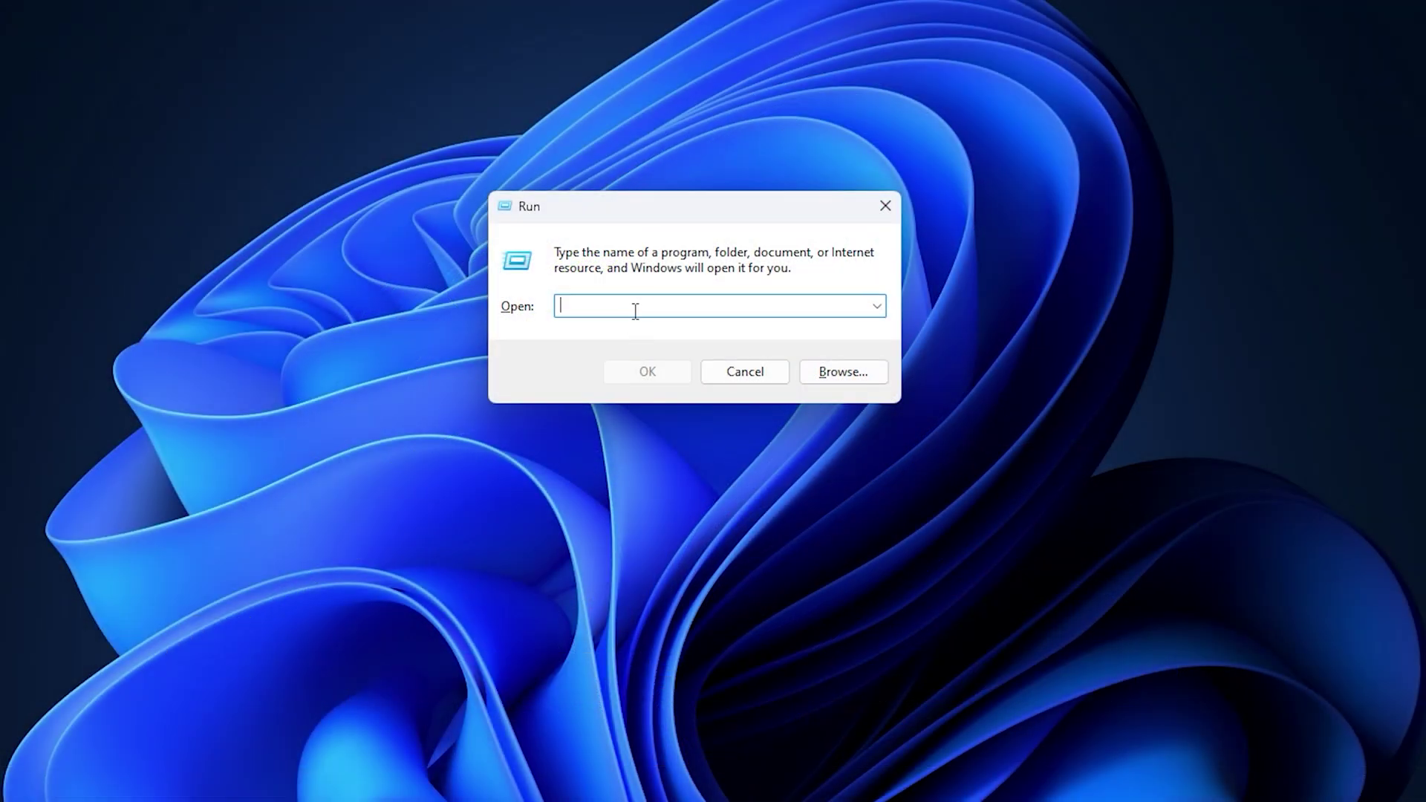
text(devmg)
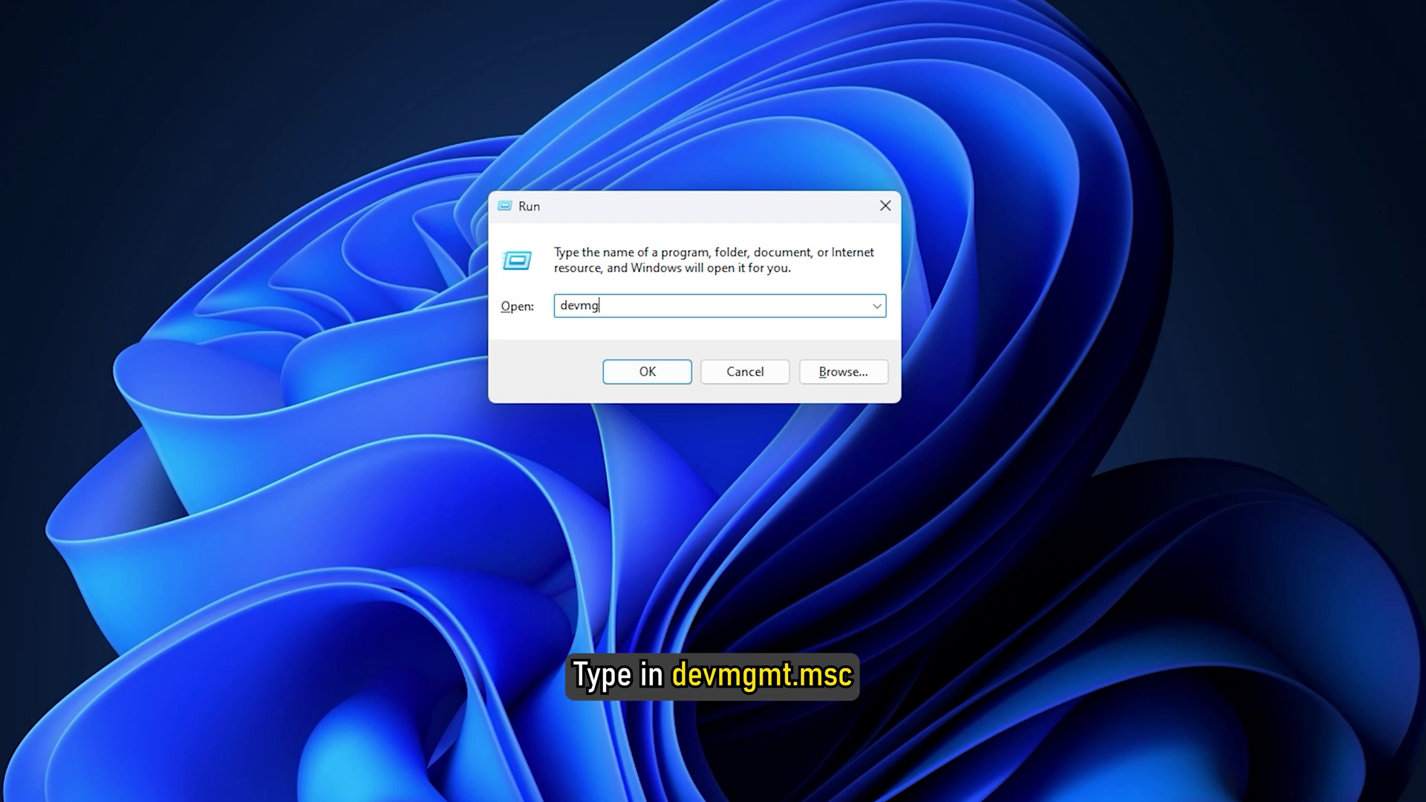
text(mt.msc)
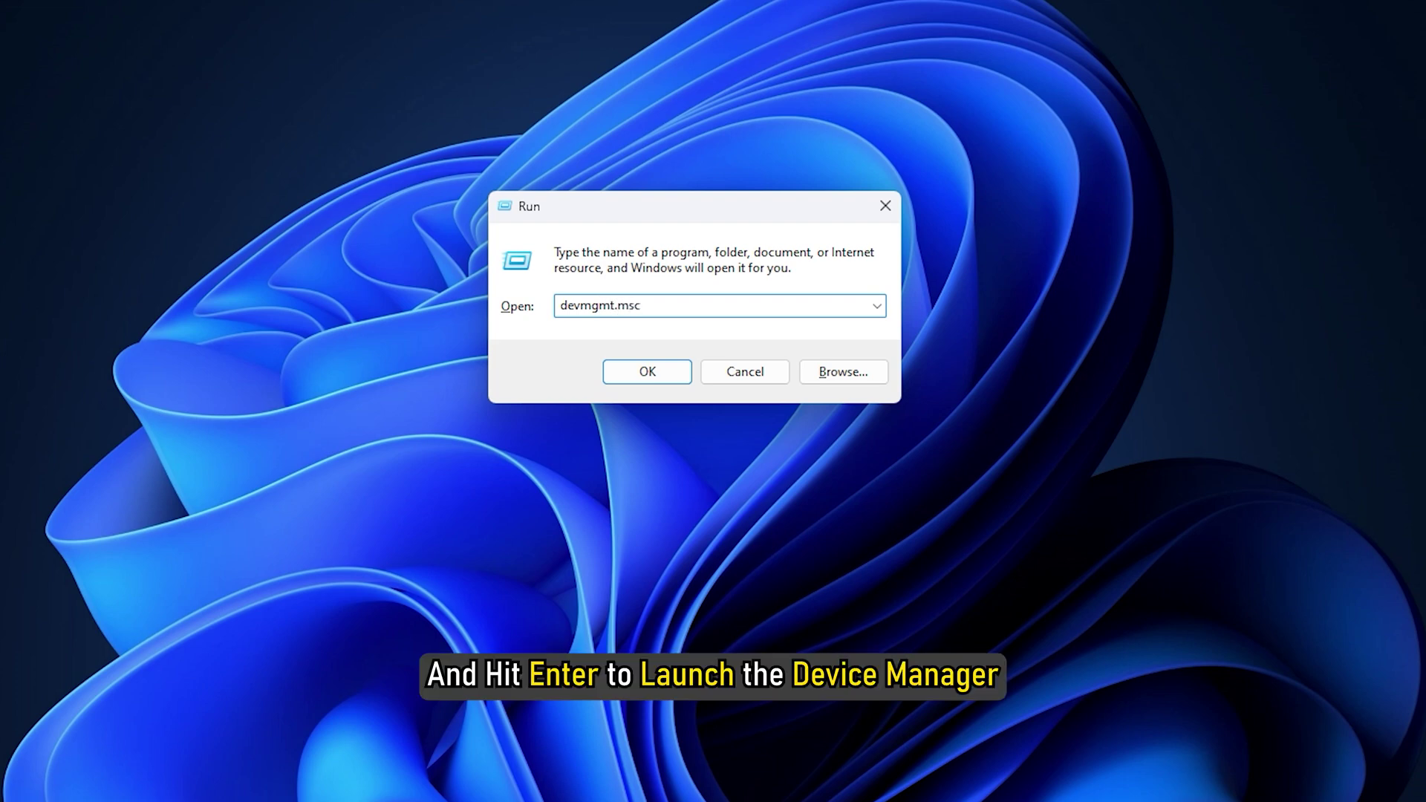
key(Return)
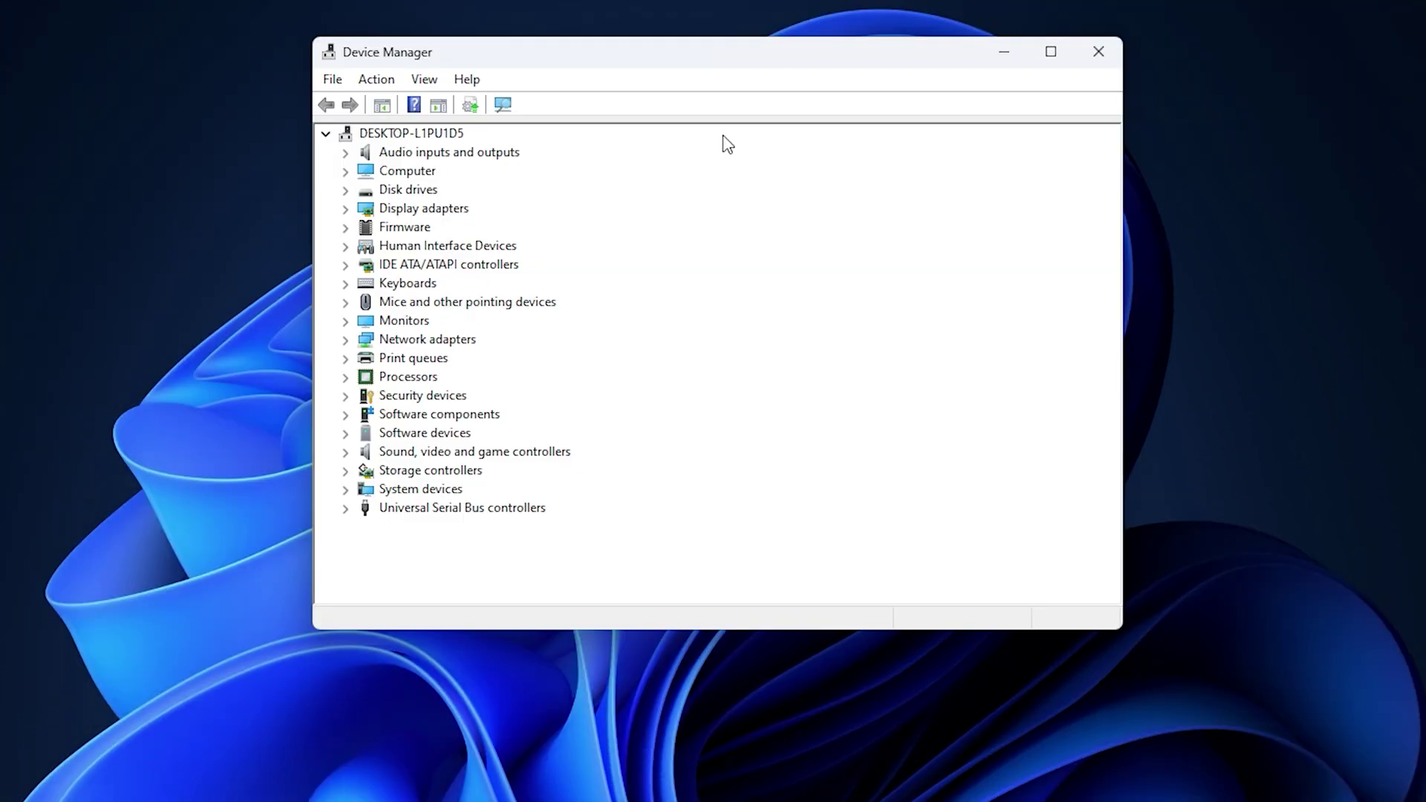
Step: Expand Sound, video and game controllers and open Realtek(R) Audio's Properties
click(345, 452)
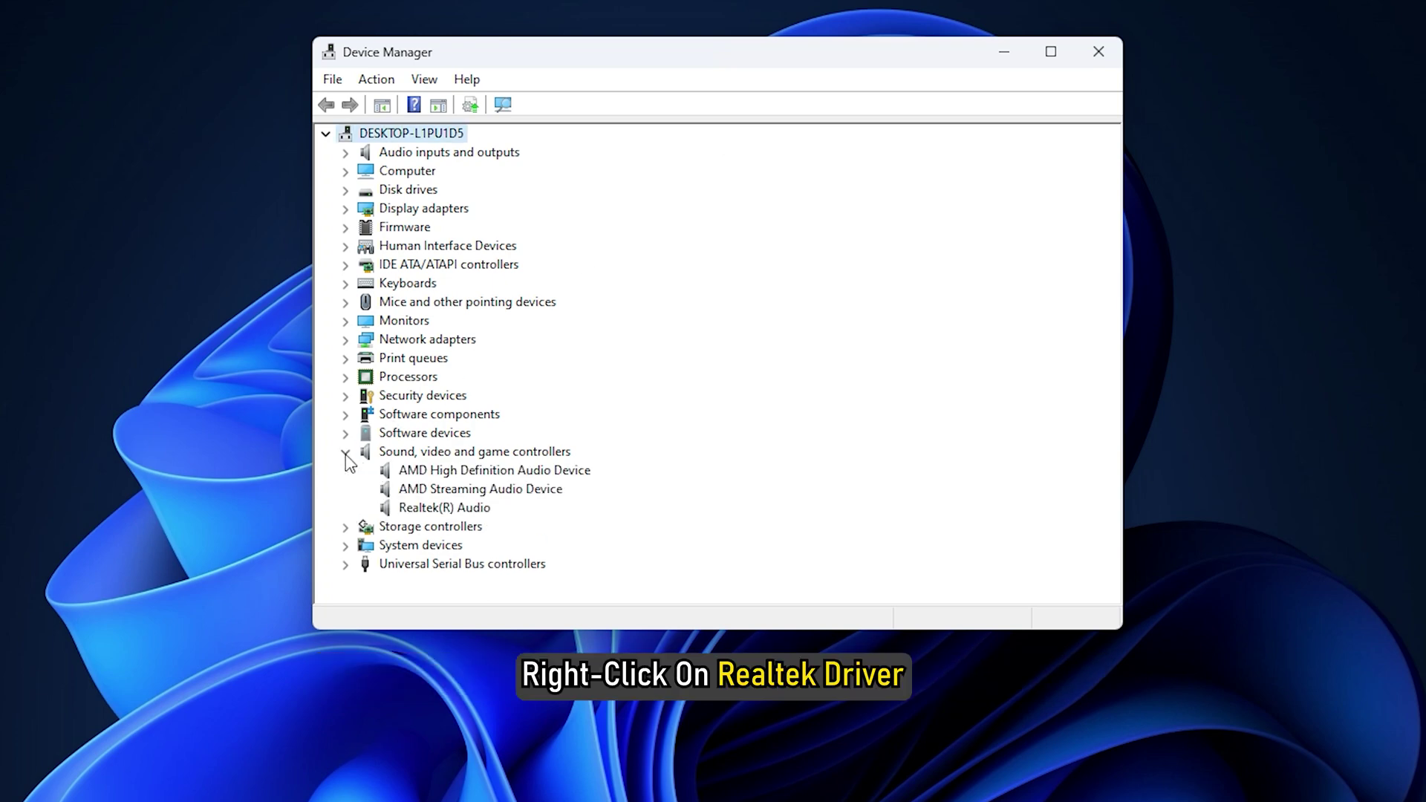
right_click(463, 513)
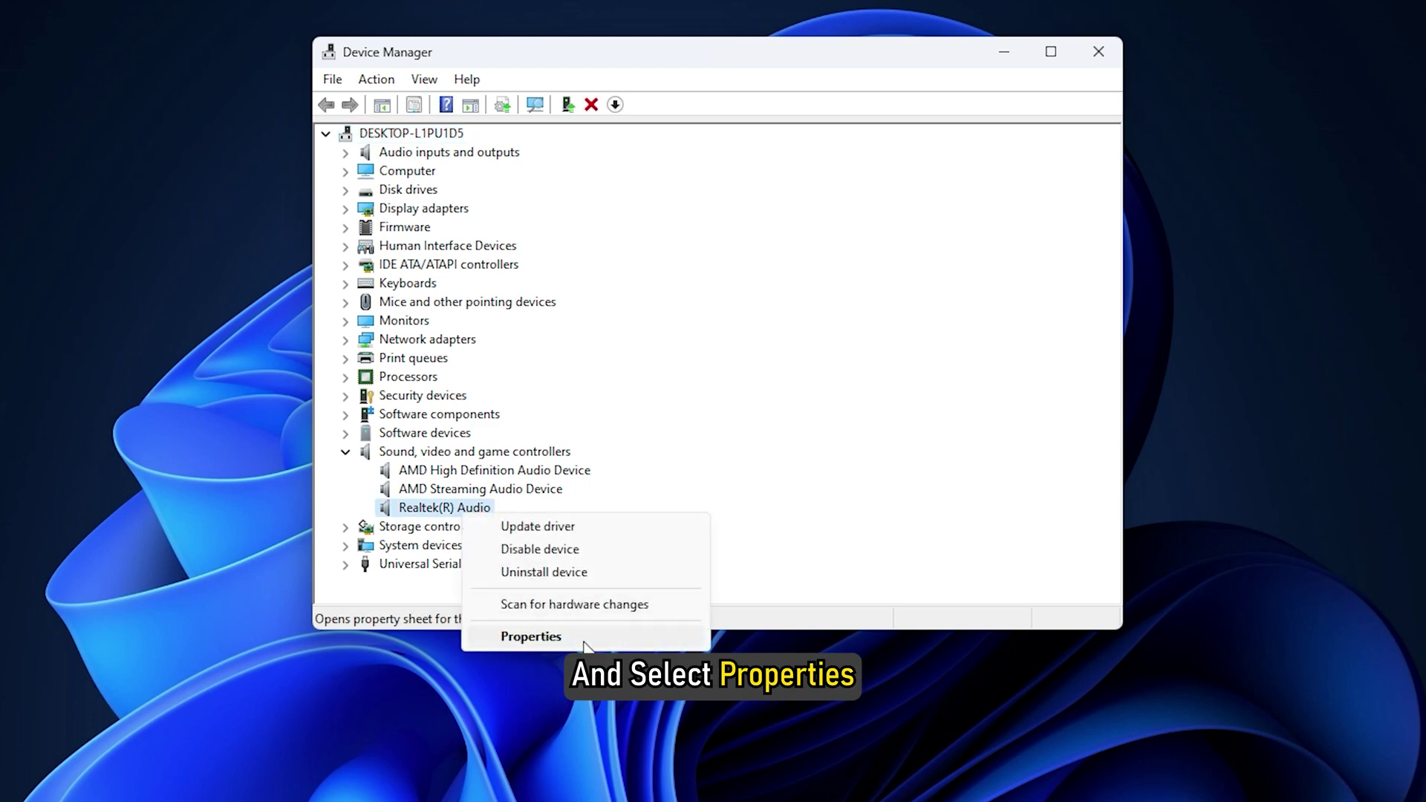
click(585, 643)
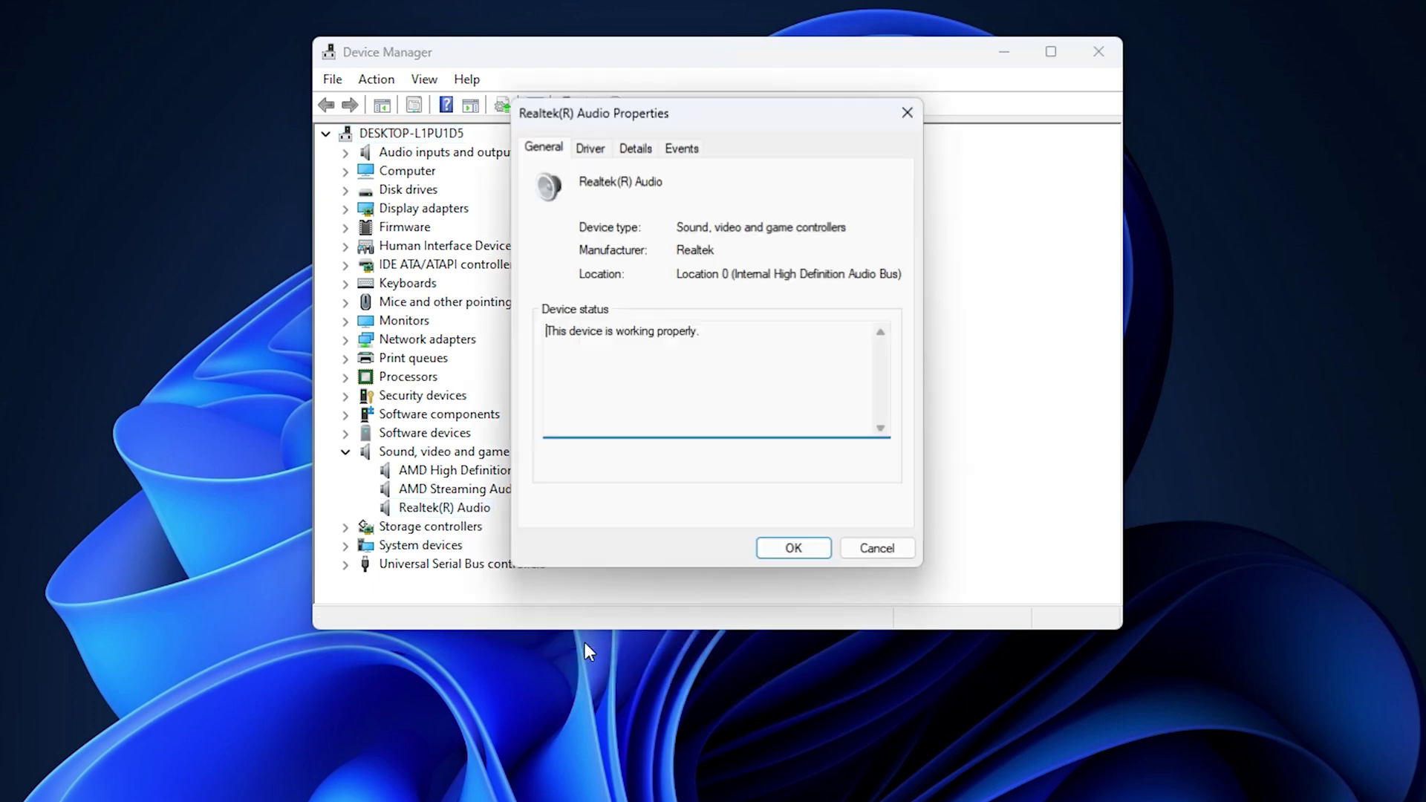
Step: On the Realtek(R) Audio Driver tab, start the Roll Back Driver process
click(594, 148)
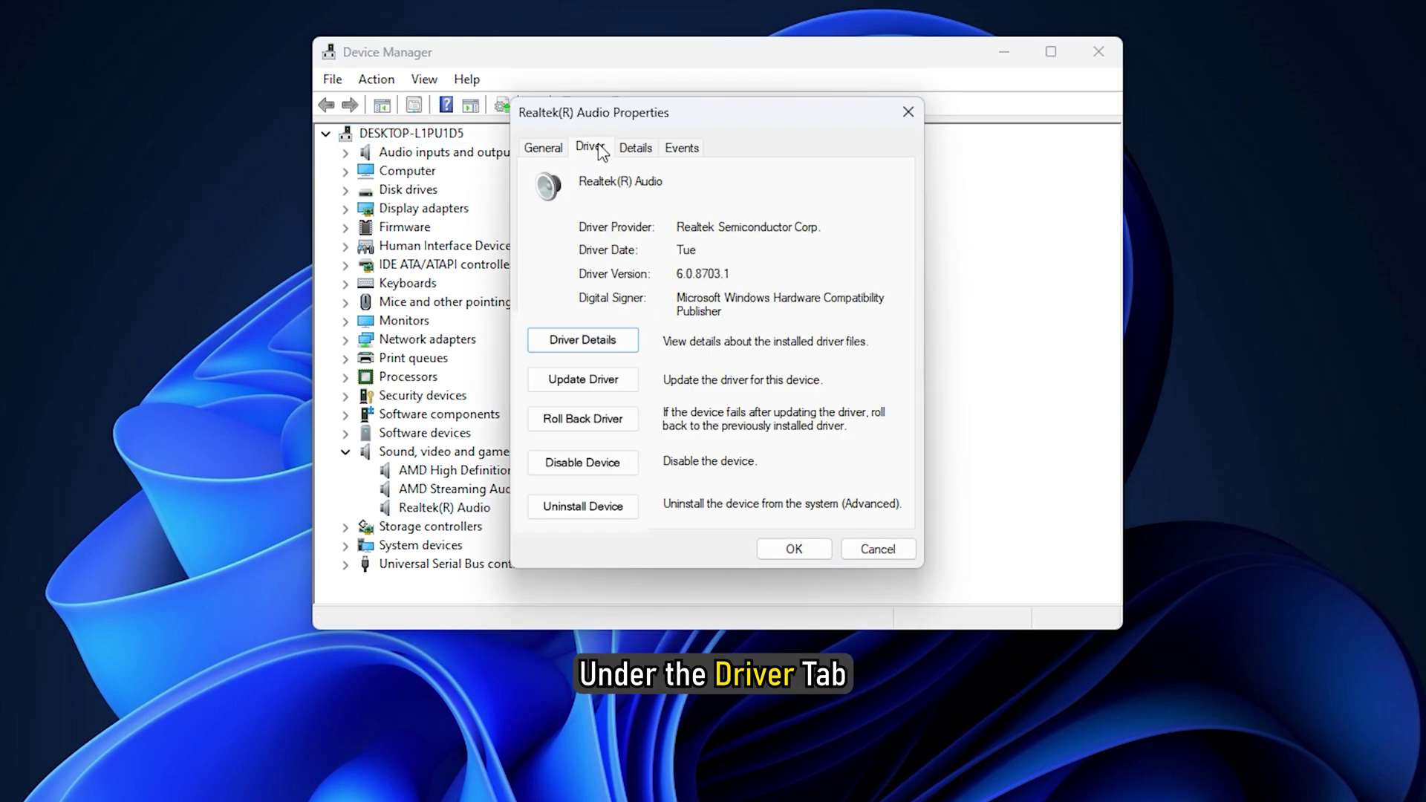
click(614, 424)
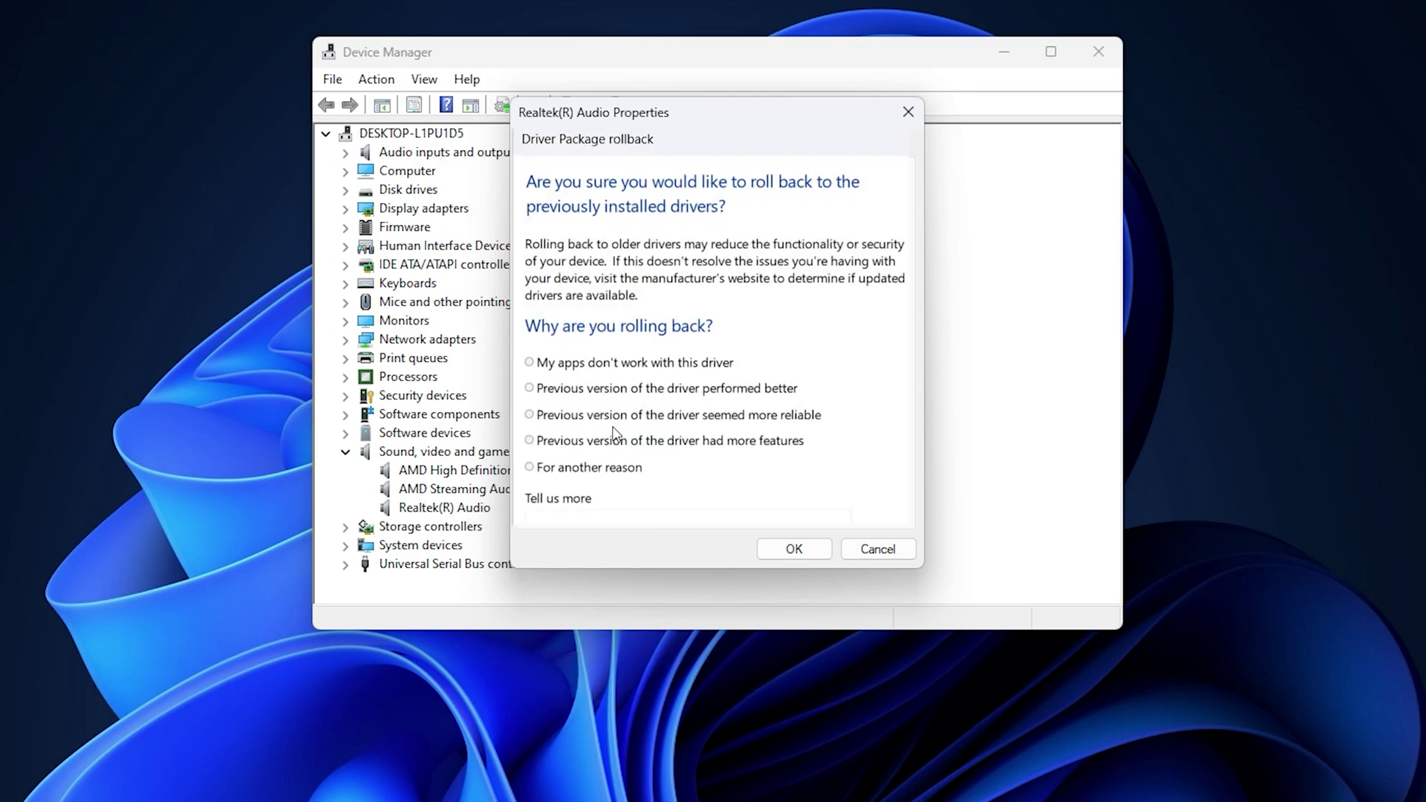